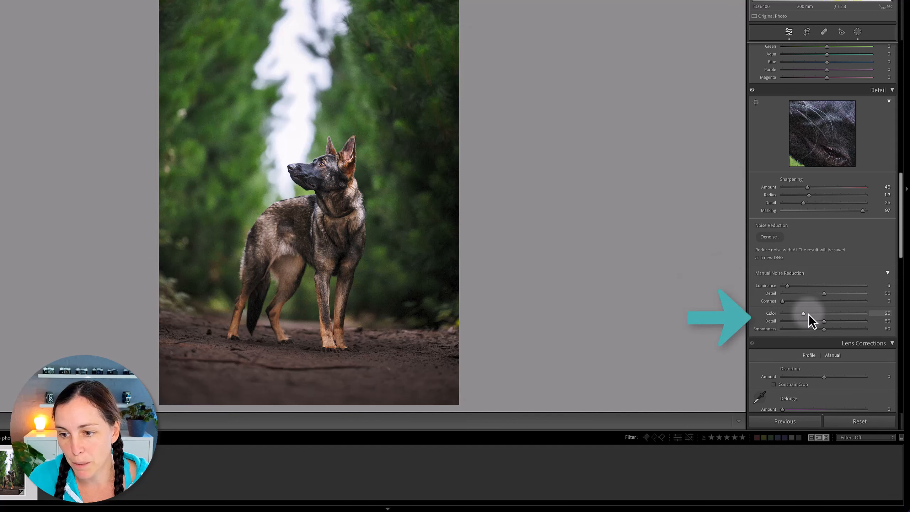
Zoom in on the dog's head and open the AI Denoise enhance preview for the photo.
click(299, 169)
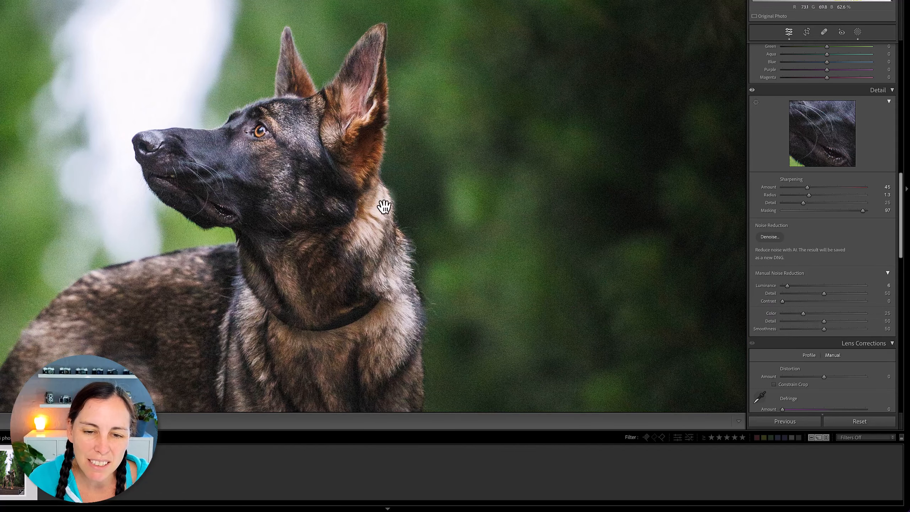
drag(384, 207, 397, 241)
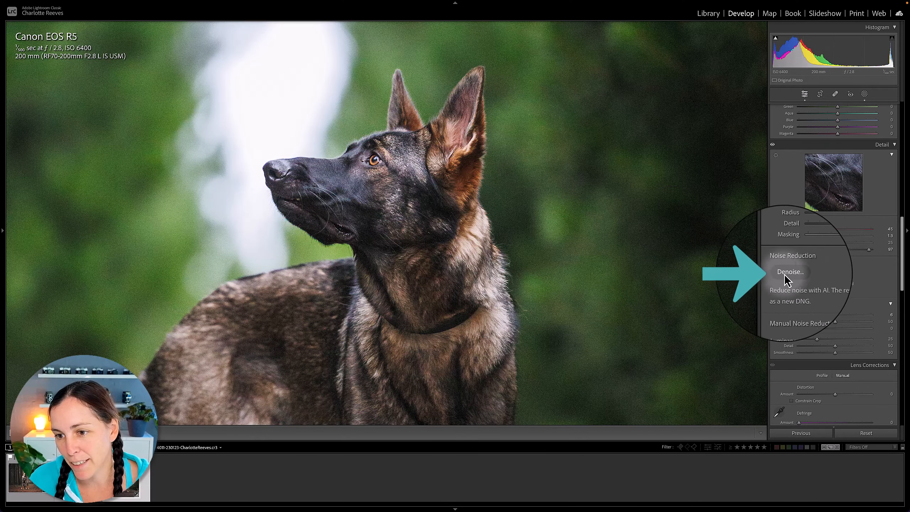
click(785, 273)
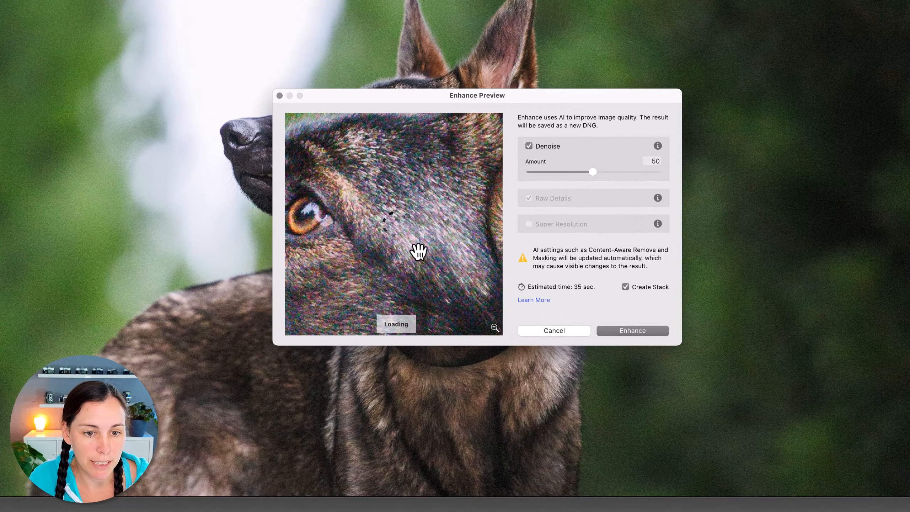
Examine the enhanced preview around the dog's nose, muzzle and eye, comparing it with the version without enhancement.
drag(401, 252, 379, 274)
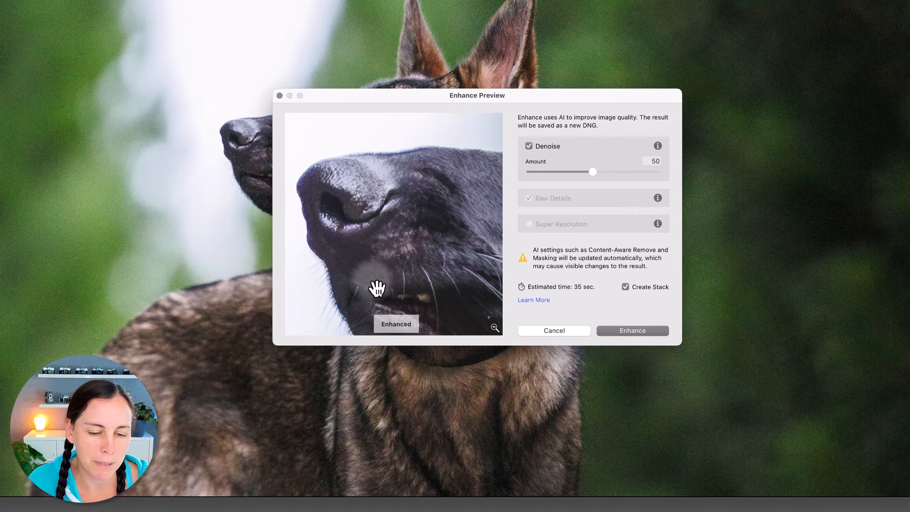
drag(393, 289, 433, 164)
drag(460, 235, 331, 263)
drag(468, 187, 309, 291)
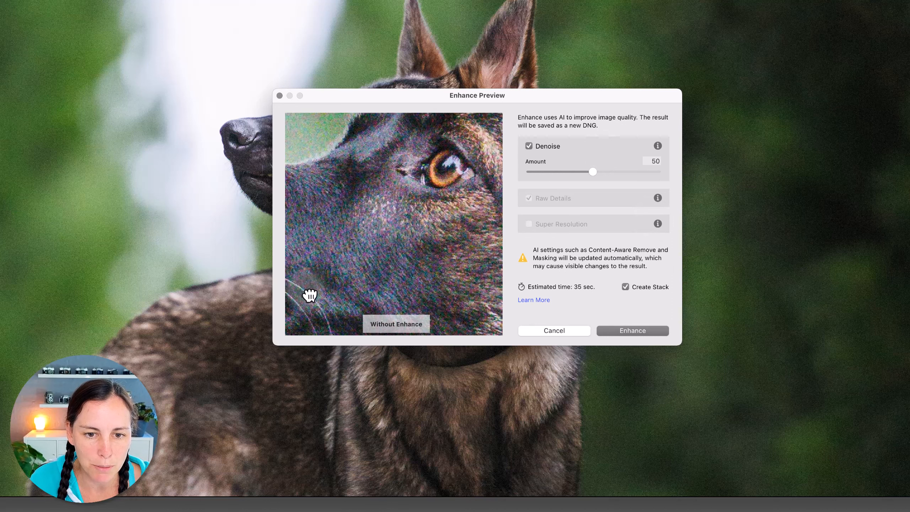
drag(404, 242, 425, 355)
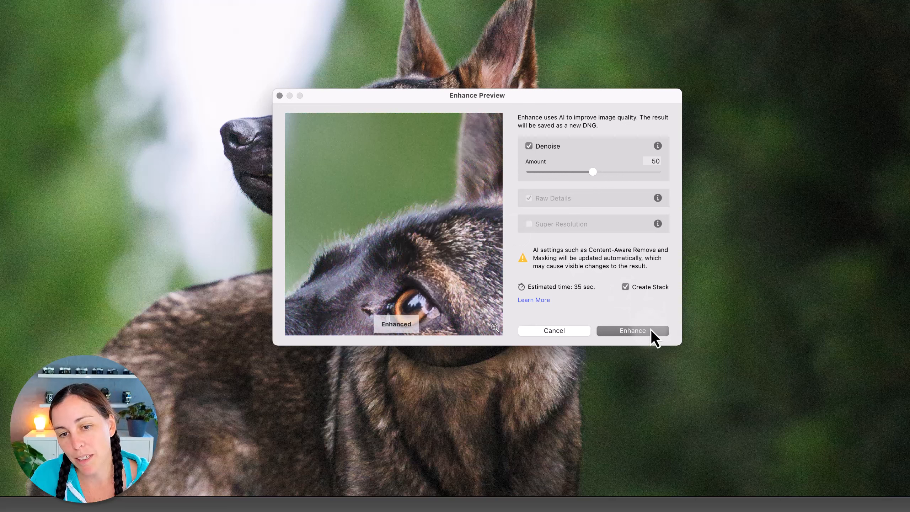
Inspect the denoised preview along the dog's forehead, both ears and the green background around them.
drag(457, 303, 327, 261)
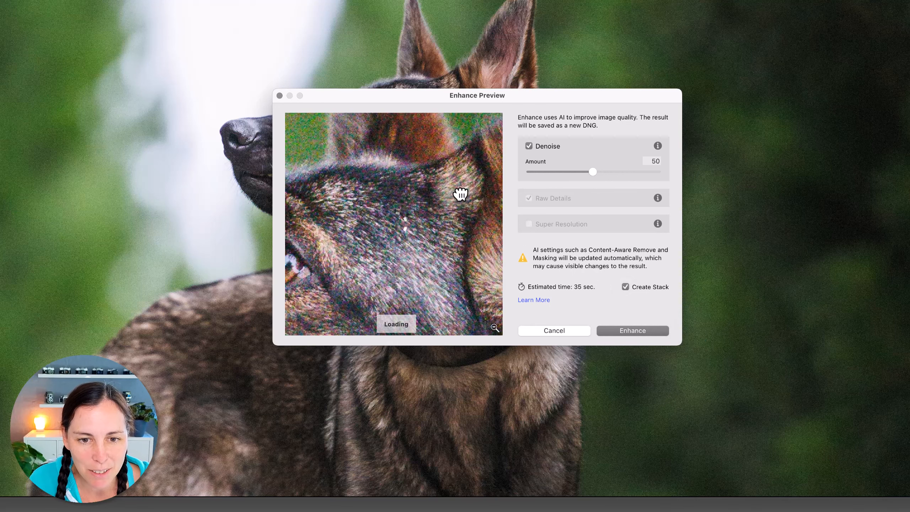
drag(461, 195, 325, 352)
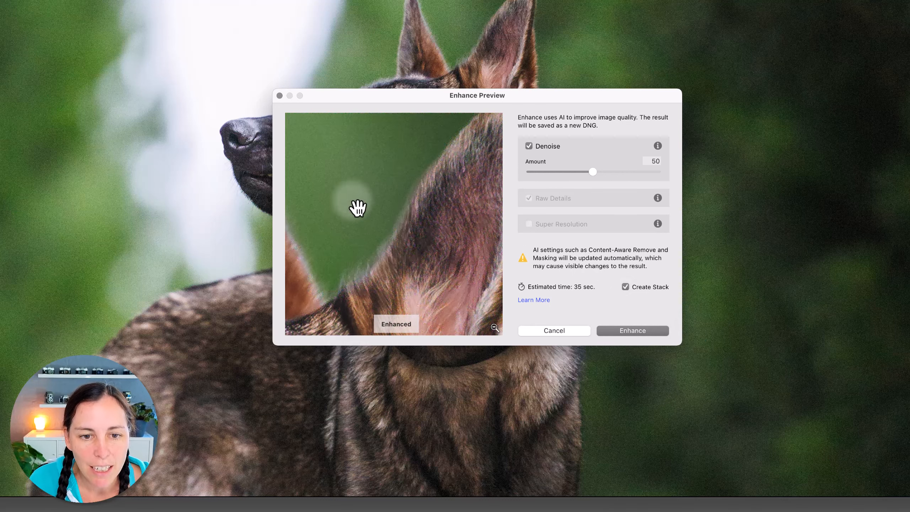
drag(313, 213, 453, 272)
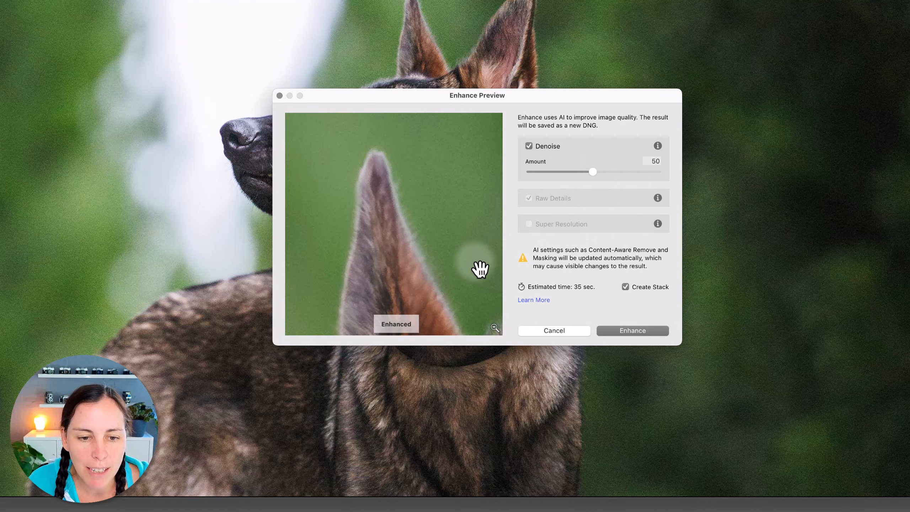
drag(480, 267, 408, 231)
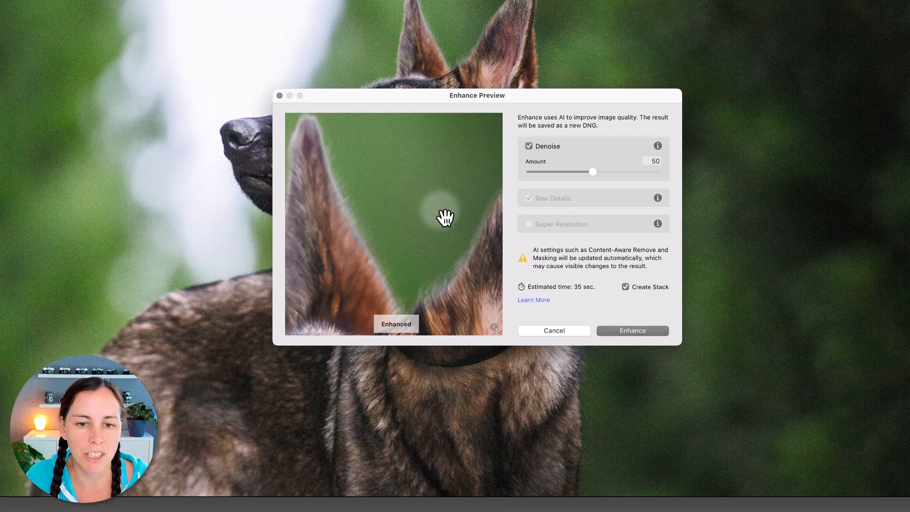
drag(443, 212, 375, 247)
drag(448, 234, 410, 238)
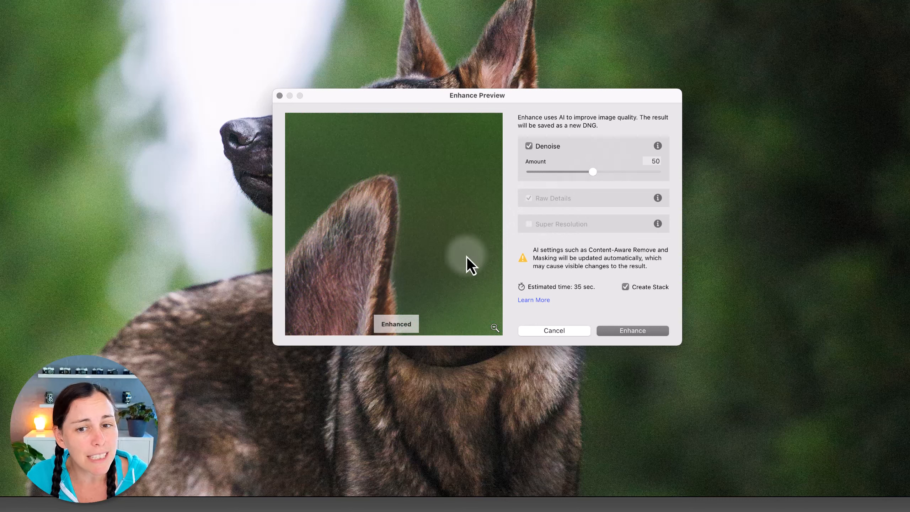
Try a Denoise amount of 77 and check its effect on the ear, fur and eye.
drag(594, 174, 631, 180)
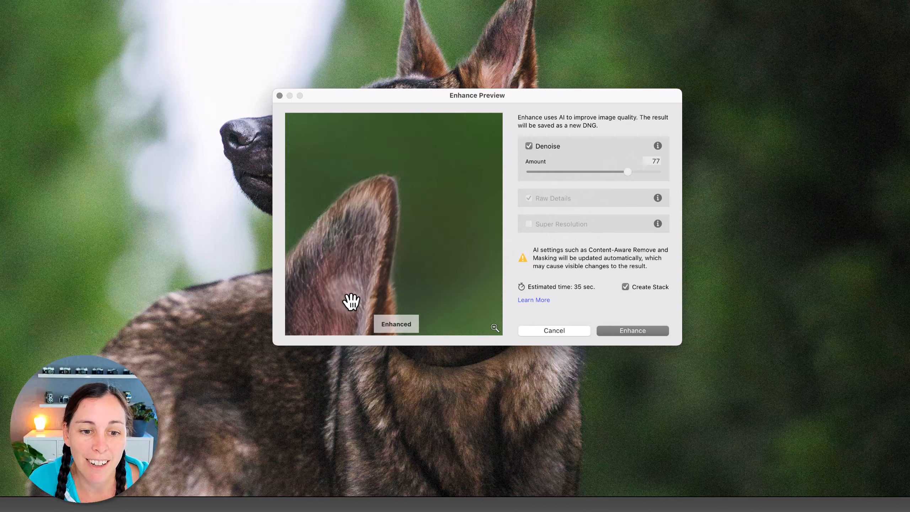
click(367, 261)
drag(368, 262, 465, 148)
drag(347, 302, 433, 186)
drag(328, 294, 516, 285)
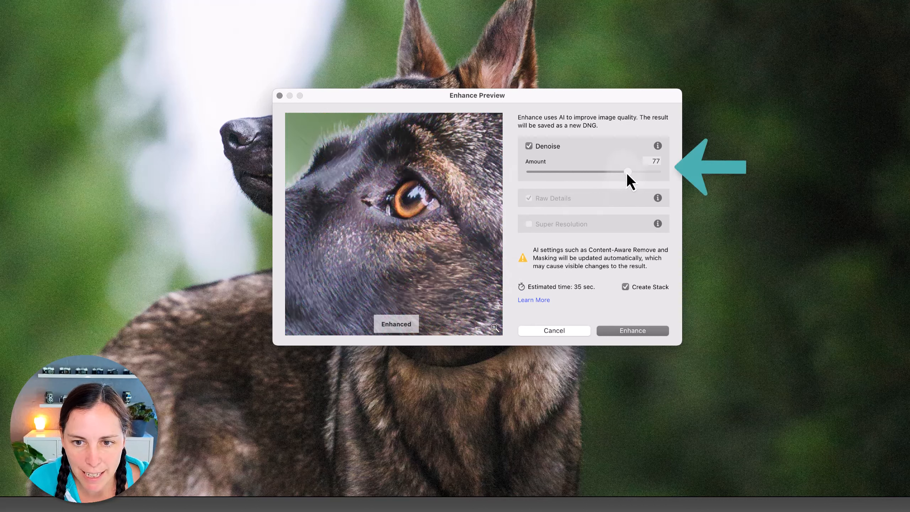
Set the Denoise amount to 50 and run Enhance with Create Stack enabled.
drag(626, 173, 592, 178)
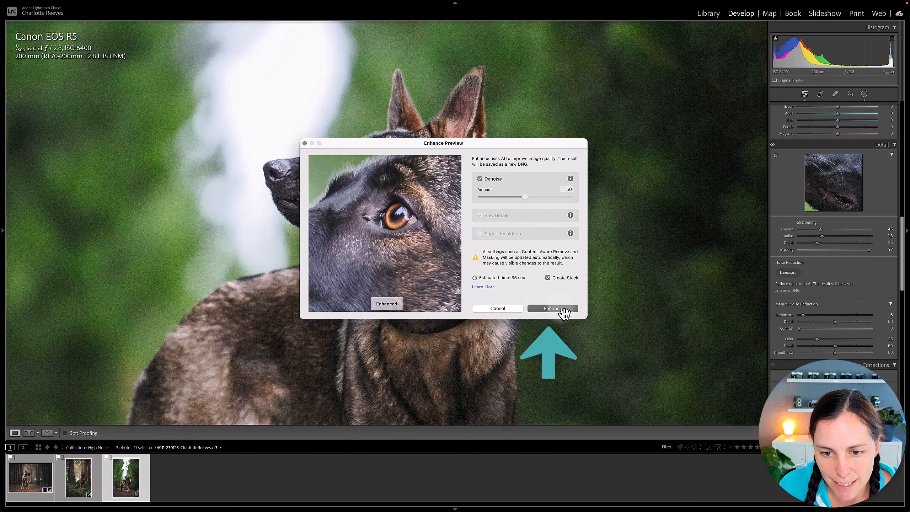
click(562, 310)
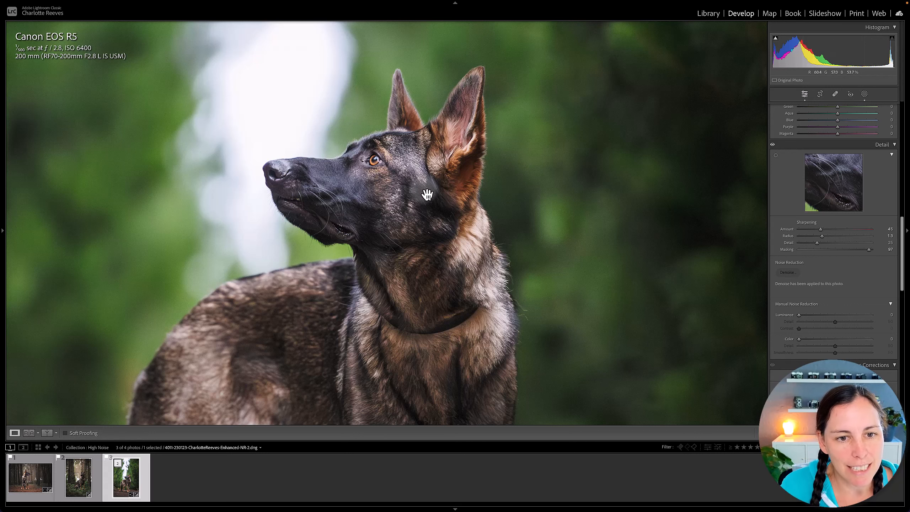
Inspect the denoised DNG up close across the dog's fur and the surrounding background.
drag(463, 213, 358, 325)
drag(216, 323, 468, 181)
drag(590, 158, 442, 325)
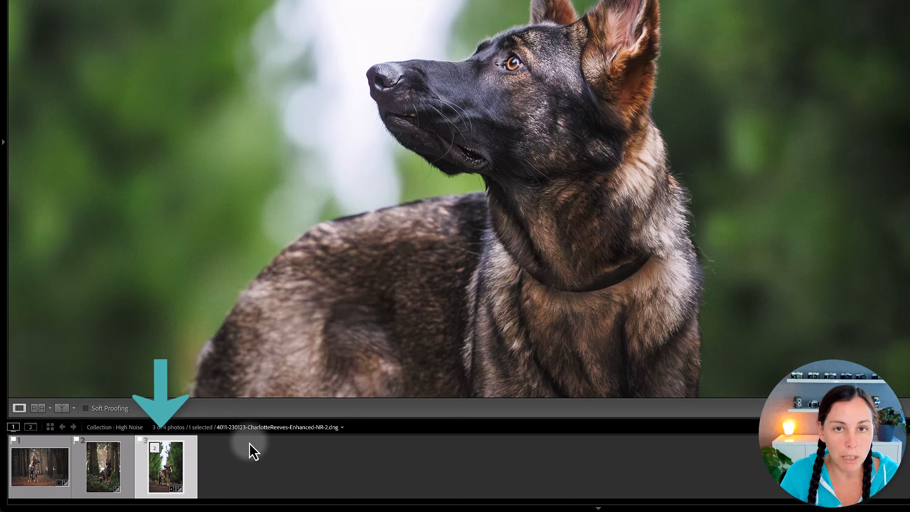
Expand the third photo's stack and compare the original with the denoised version side by side down to the dog's legs.
click(157, 449)
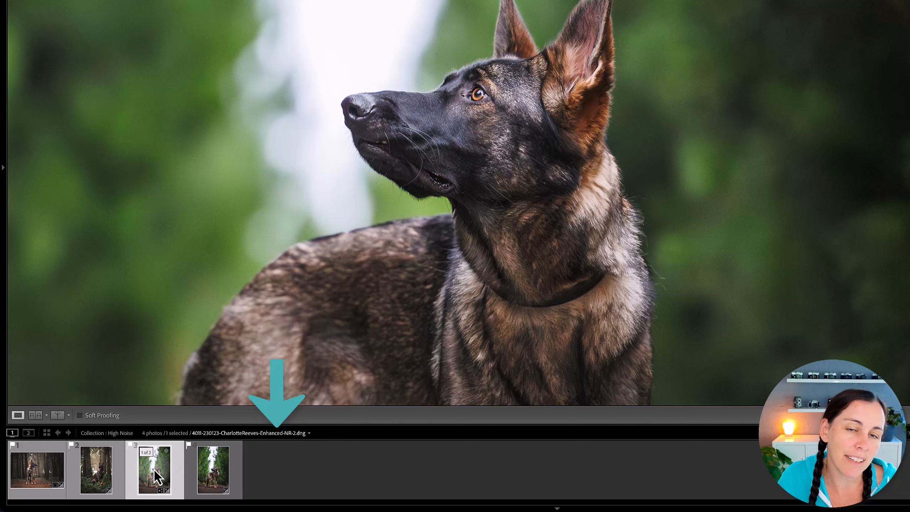
click(215, 475)
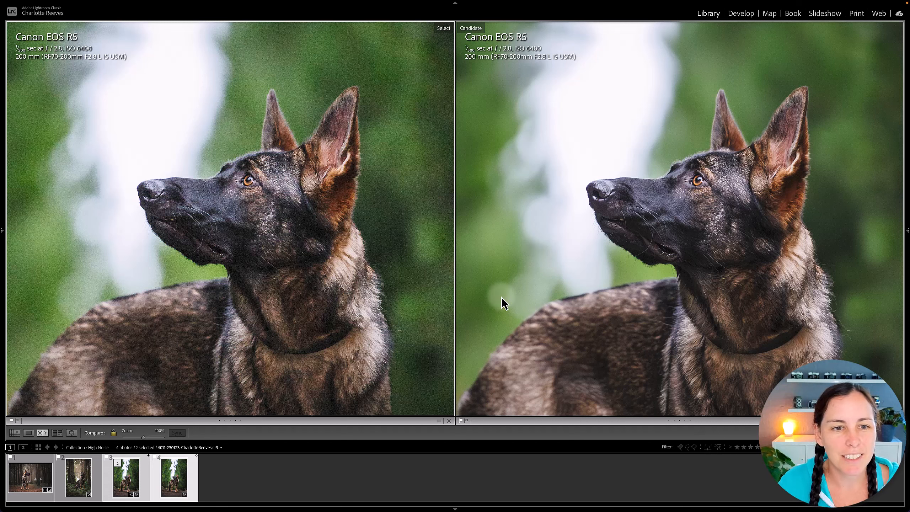
drag(220, 326, 268, 197)
drag(301, 355, 295, 181)
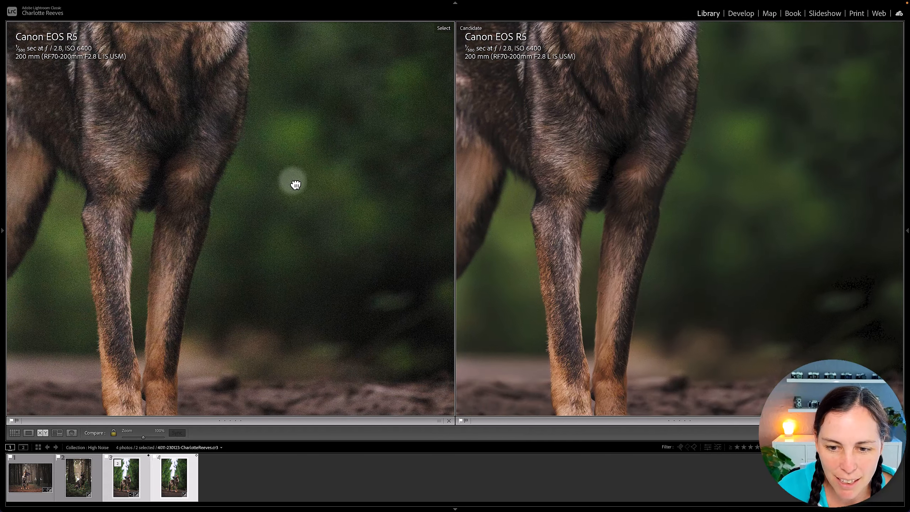
drag(350, 322, 212, 279)
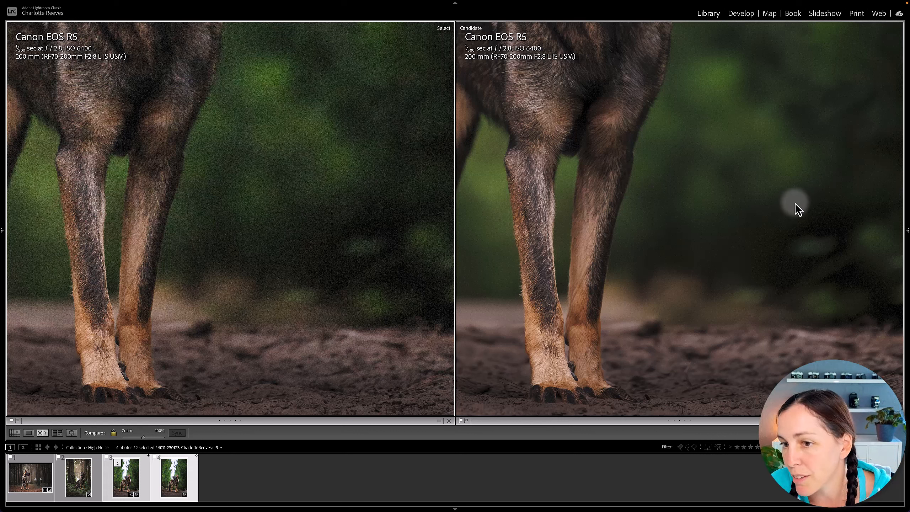
Compare noise on the dog's head and in the bright sky and trees of both versions, and return to the single-photo view.
drag(636, 169, 662, 308)
drag(647, 215, 659, 327)
drag(549, 190, 628, 230)
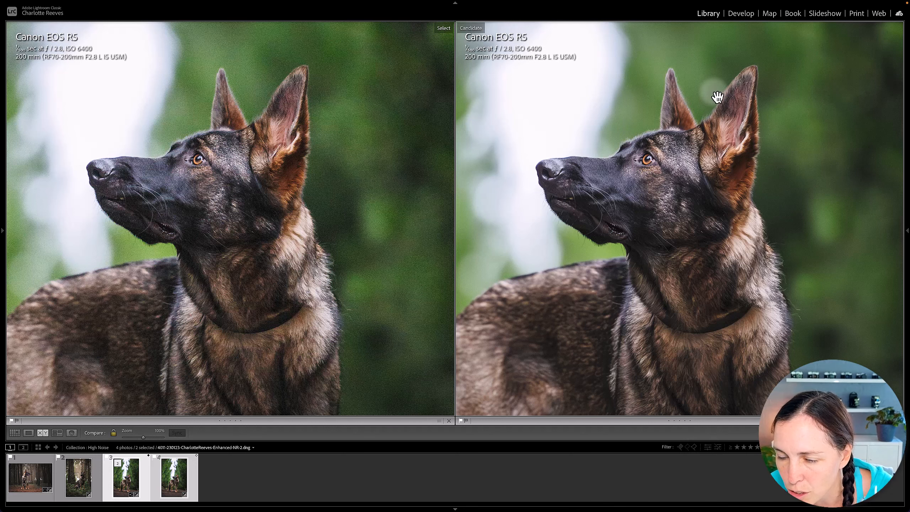
drag(282, 216, 250, 321)
drag(301, 203, 292, 211)
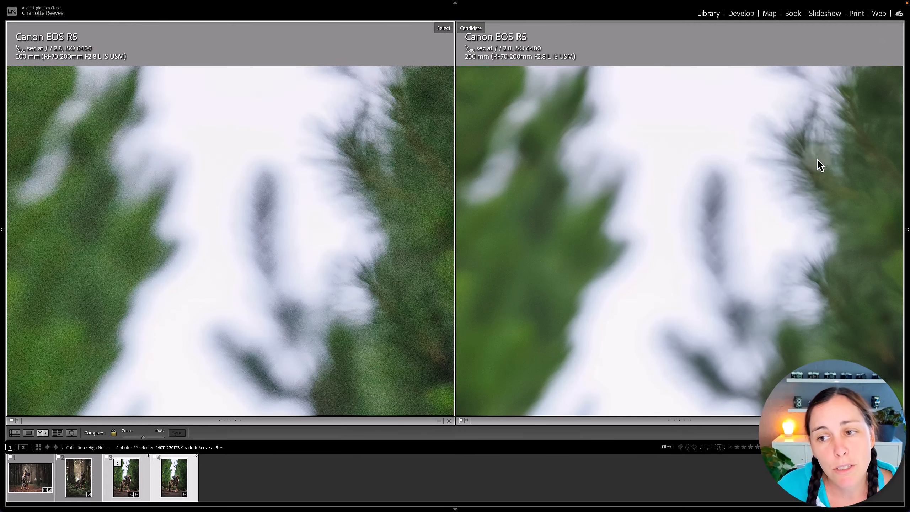
click(497, 270)
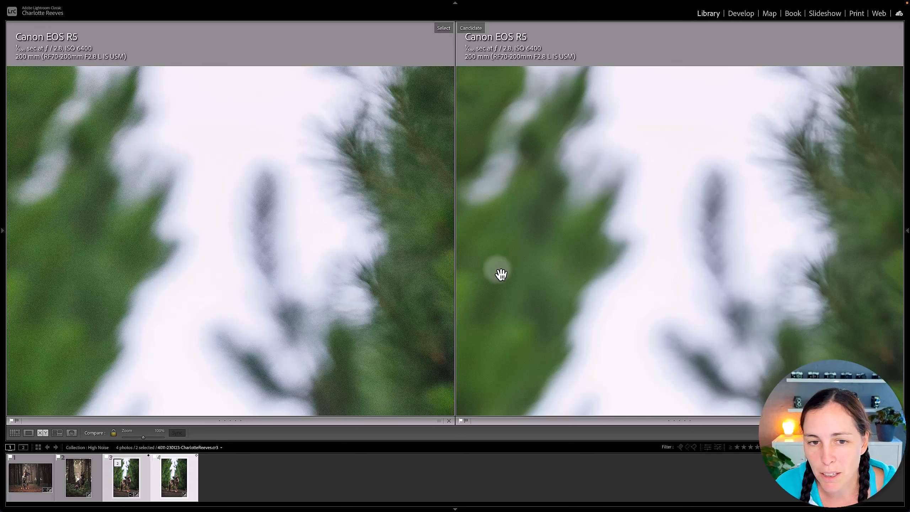
drag(512, 254, 530, 188)
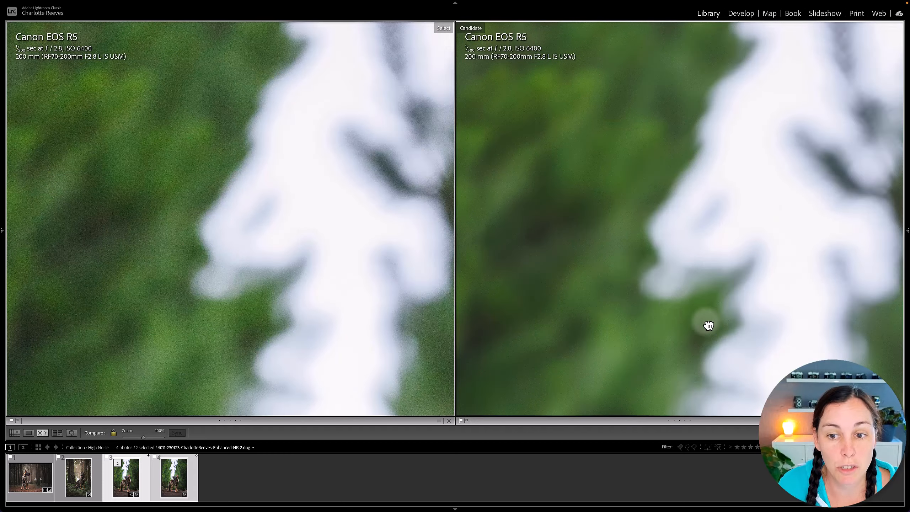
drag(708, 325, 655, 218)
click(638, 197)
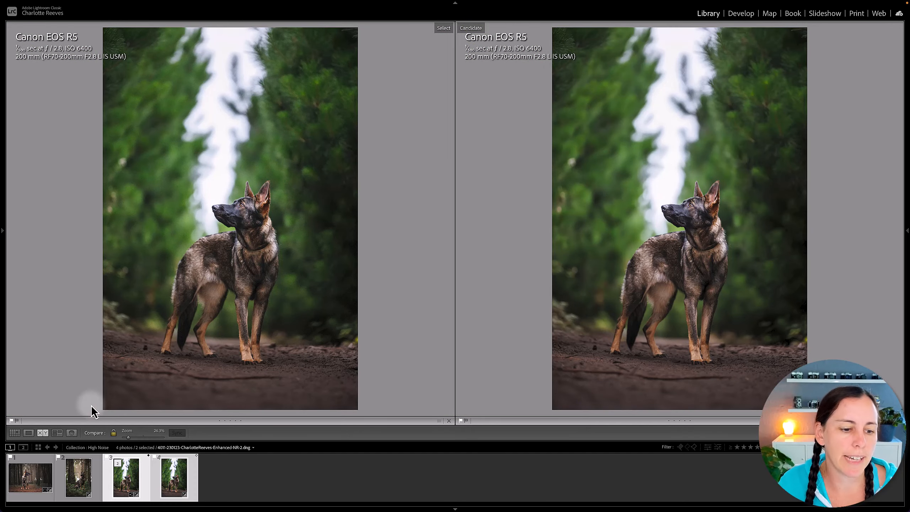
click(28, 433)
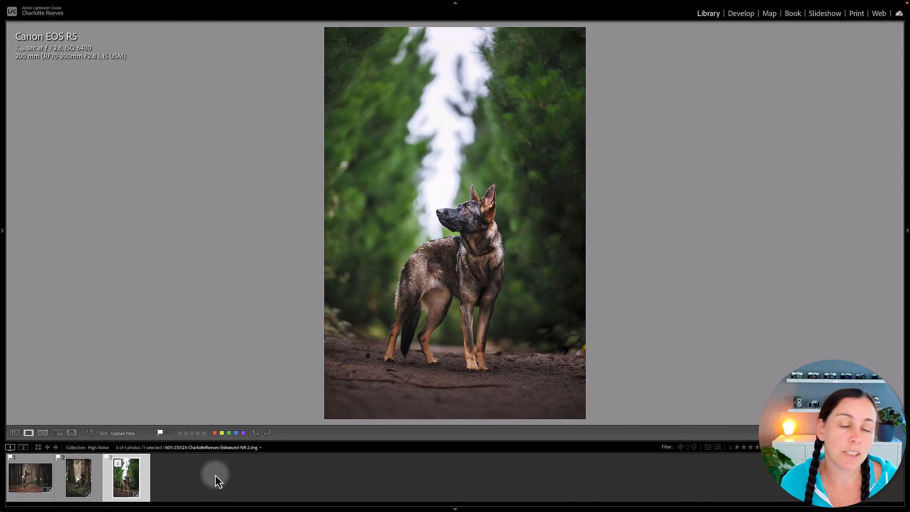
In Develop, select the first two photos, preview batch Denoise and cancel it, and reveal the option that skips the preview dialog.
click(741, 14)
click(31, 477)
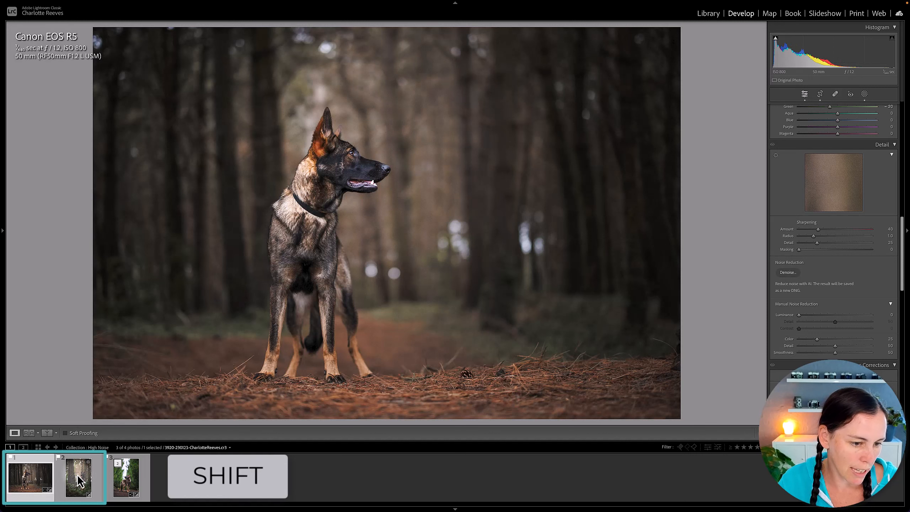
shift+click(81, 479)
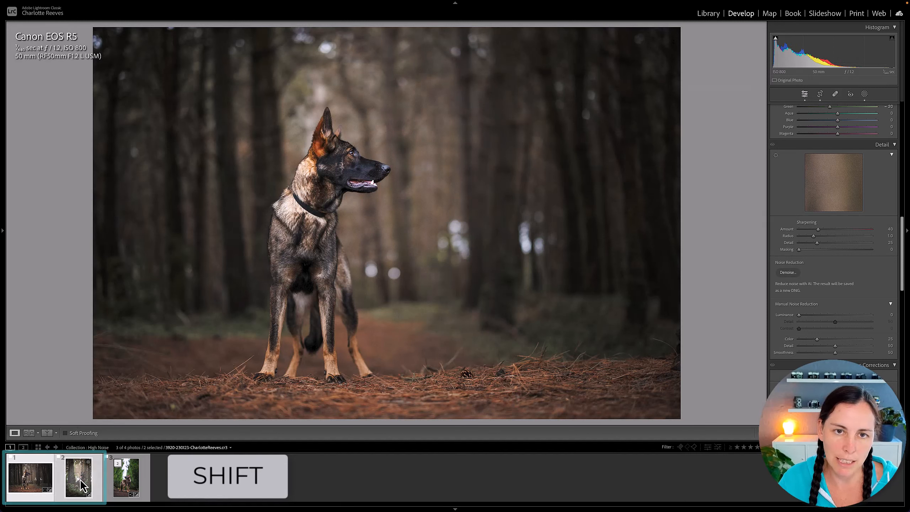
click(790, 274)
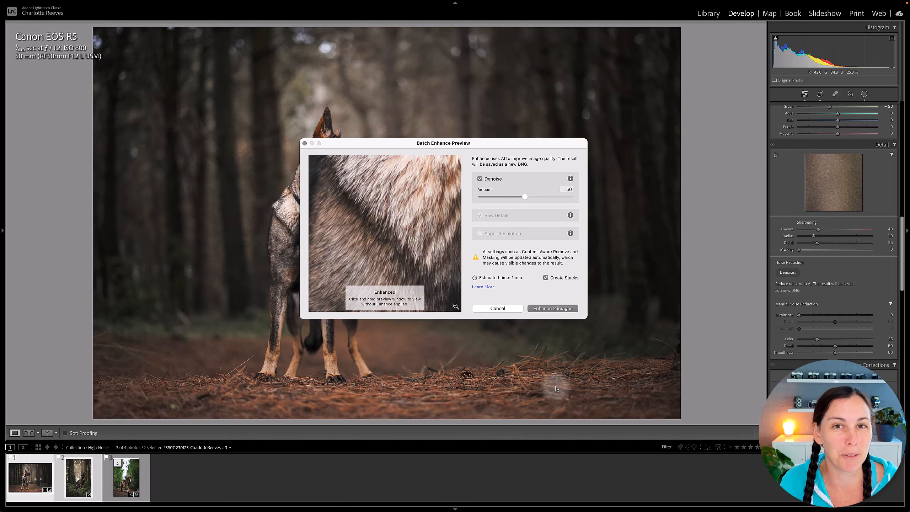
click(505, 309)
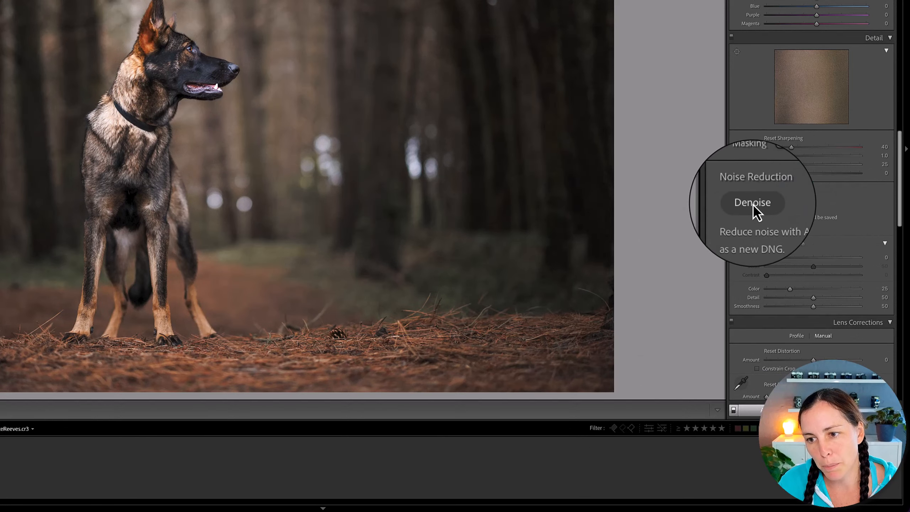
key(alt)
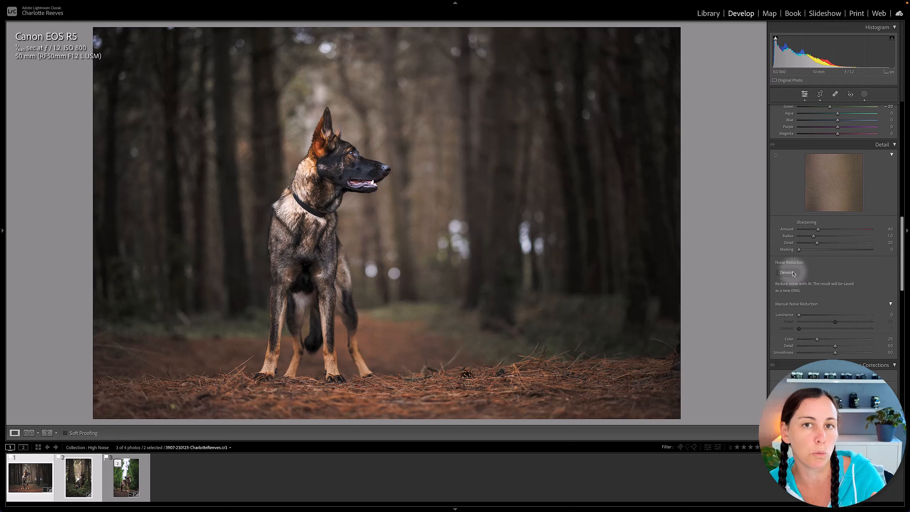
Set the enhanced dog photo's Exposure to +0.15 and Shadows to +73.
click(197, 478)
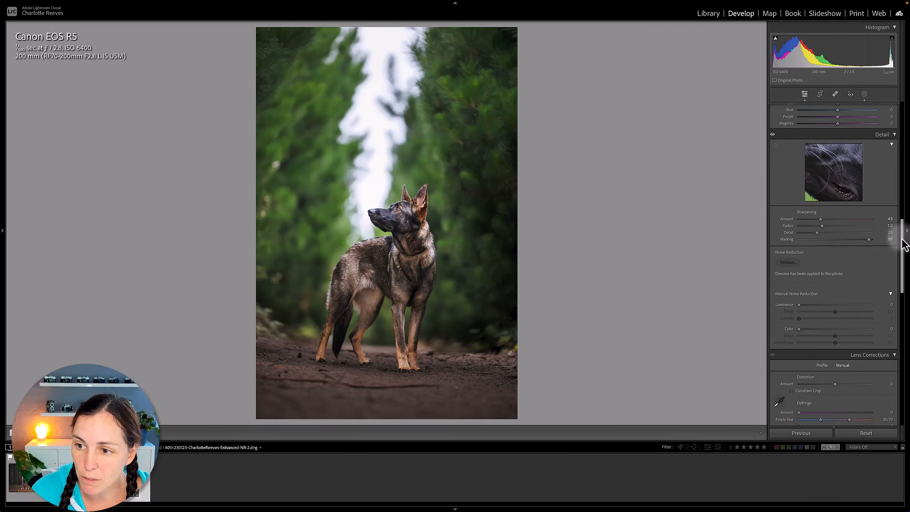
scroll(905, 247, up, 10)
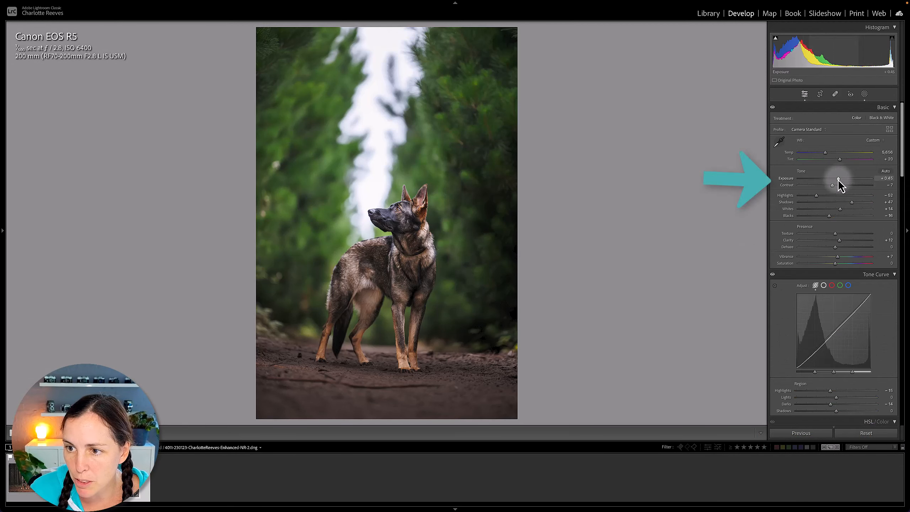
drag(838, 179, 862, 203)
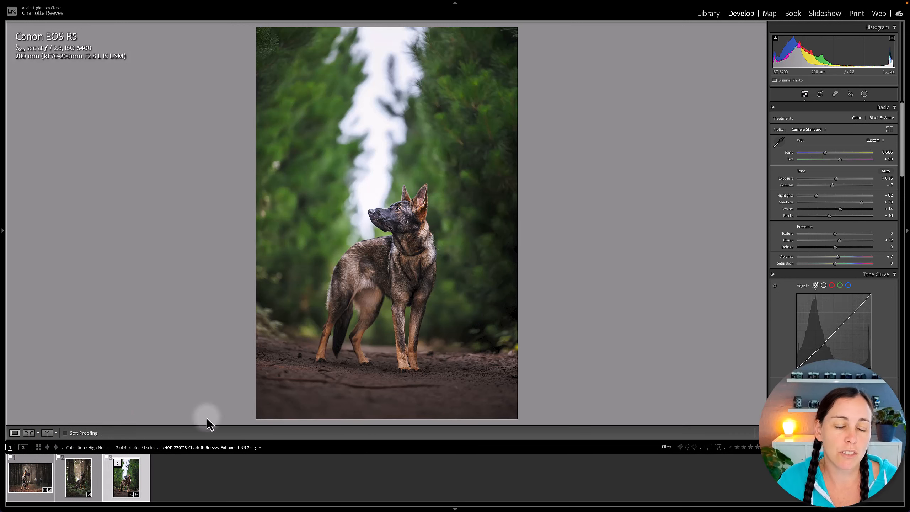
Expand the third photo's stack and switch between the original raw photo and the enhanced DNG.
click(118, 463)
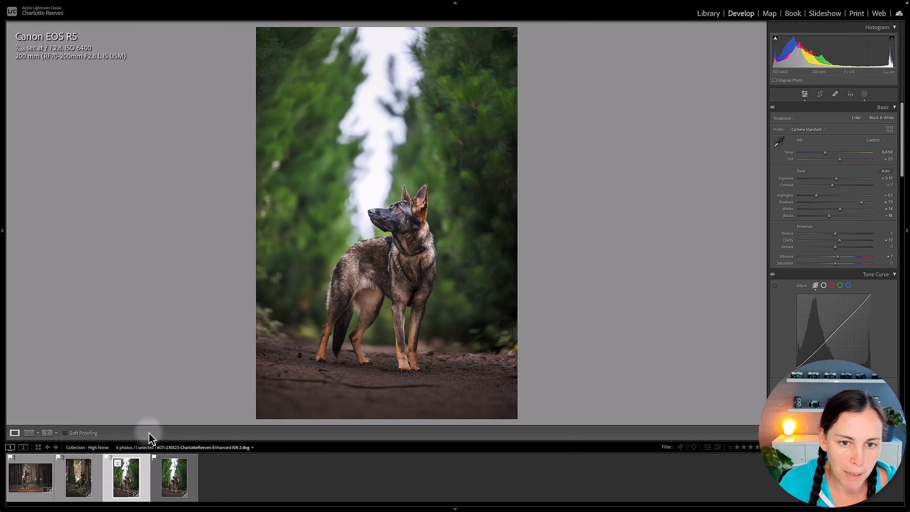
click(181, 478)
click(179, 483)
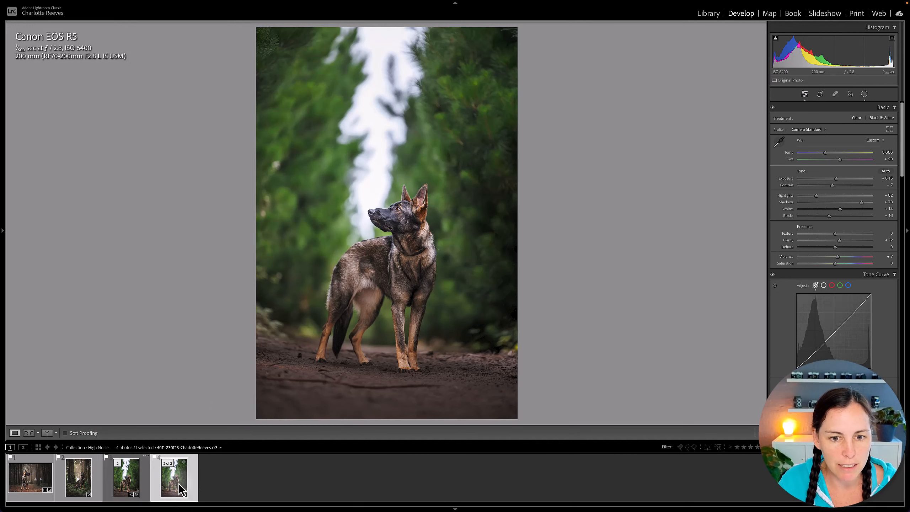
key(Left)
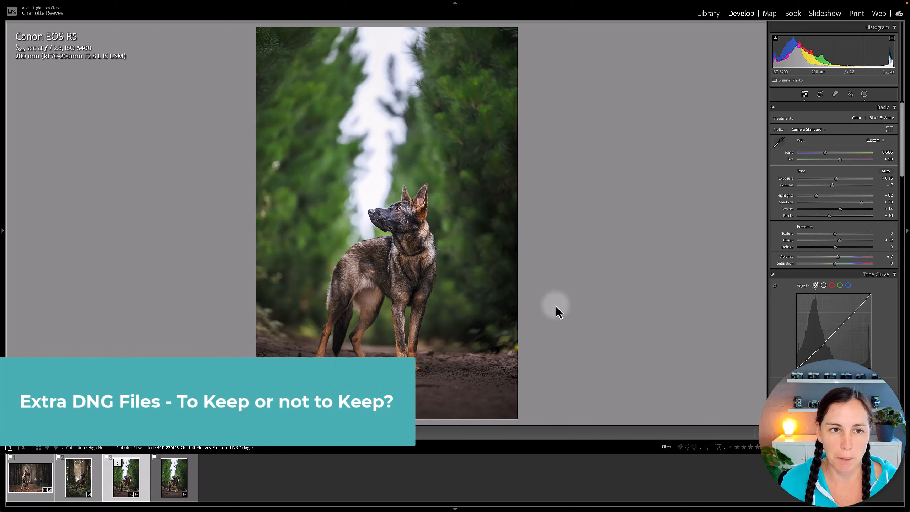
Check the file sizes of the original raw photo and the enhanced DNG in the Library metadata.
click(709, 14)
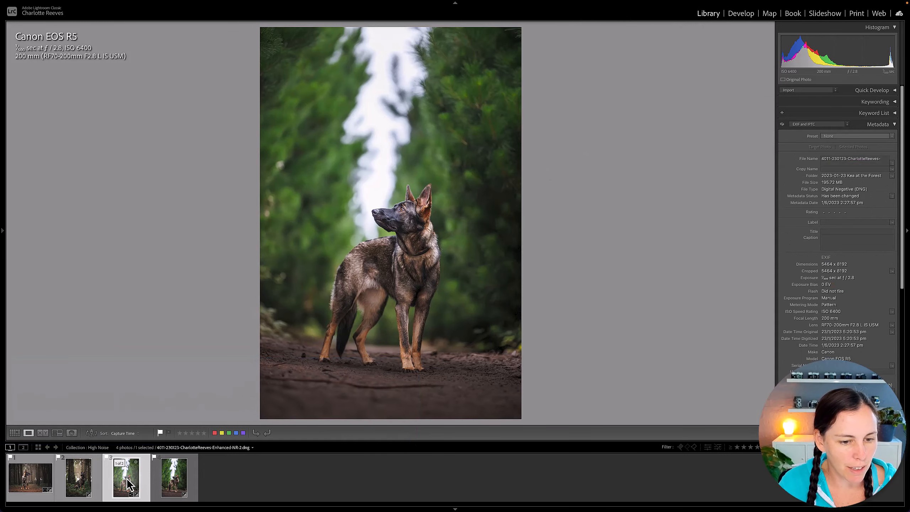
click(179, 481)
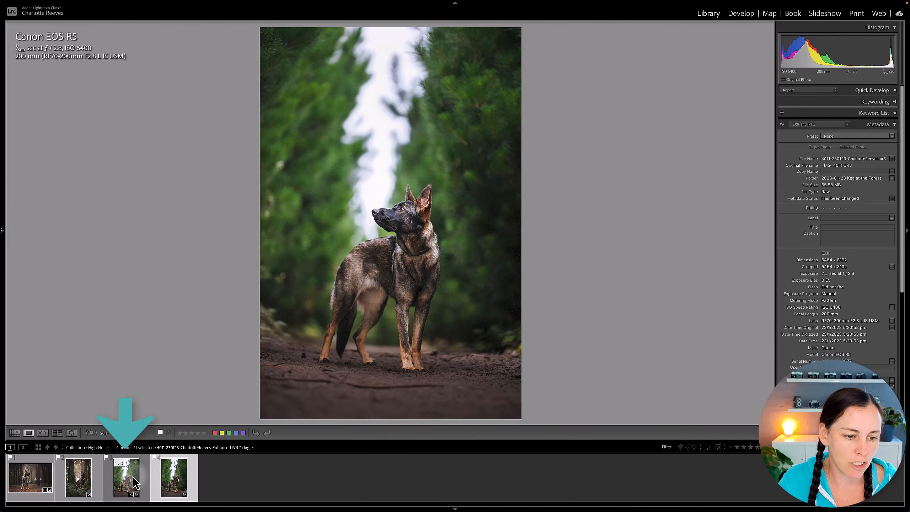
click(64, 501)
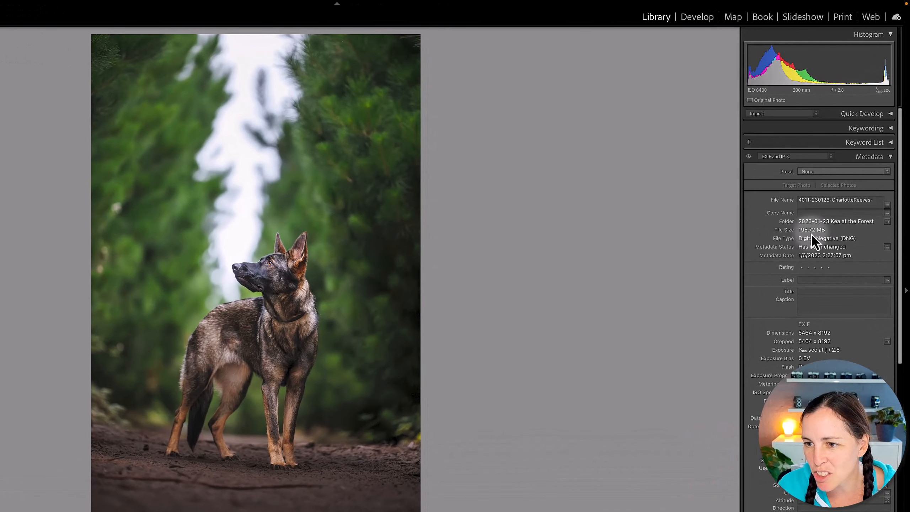